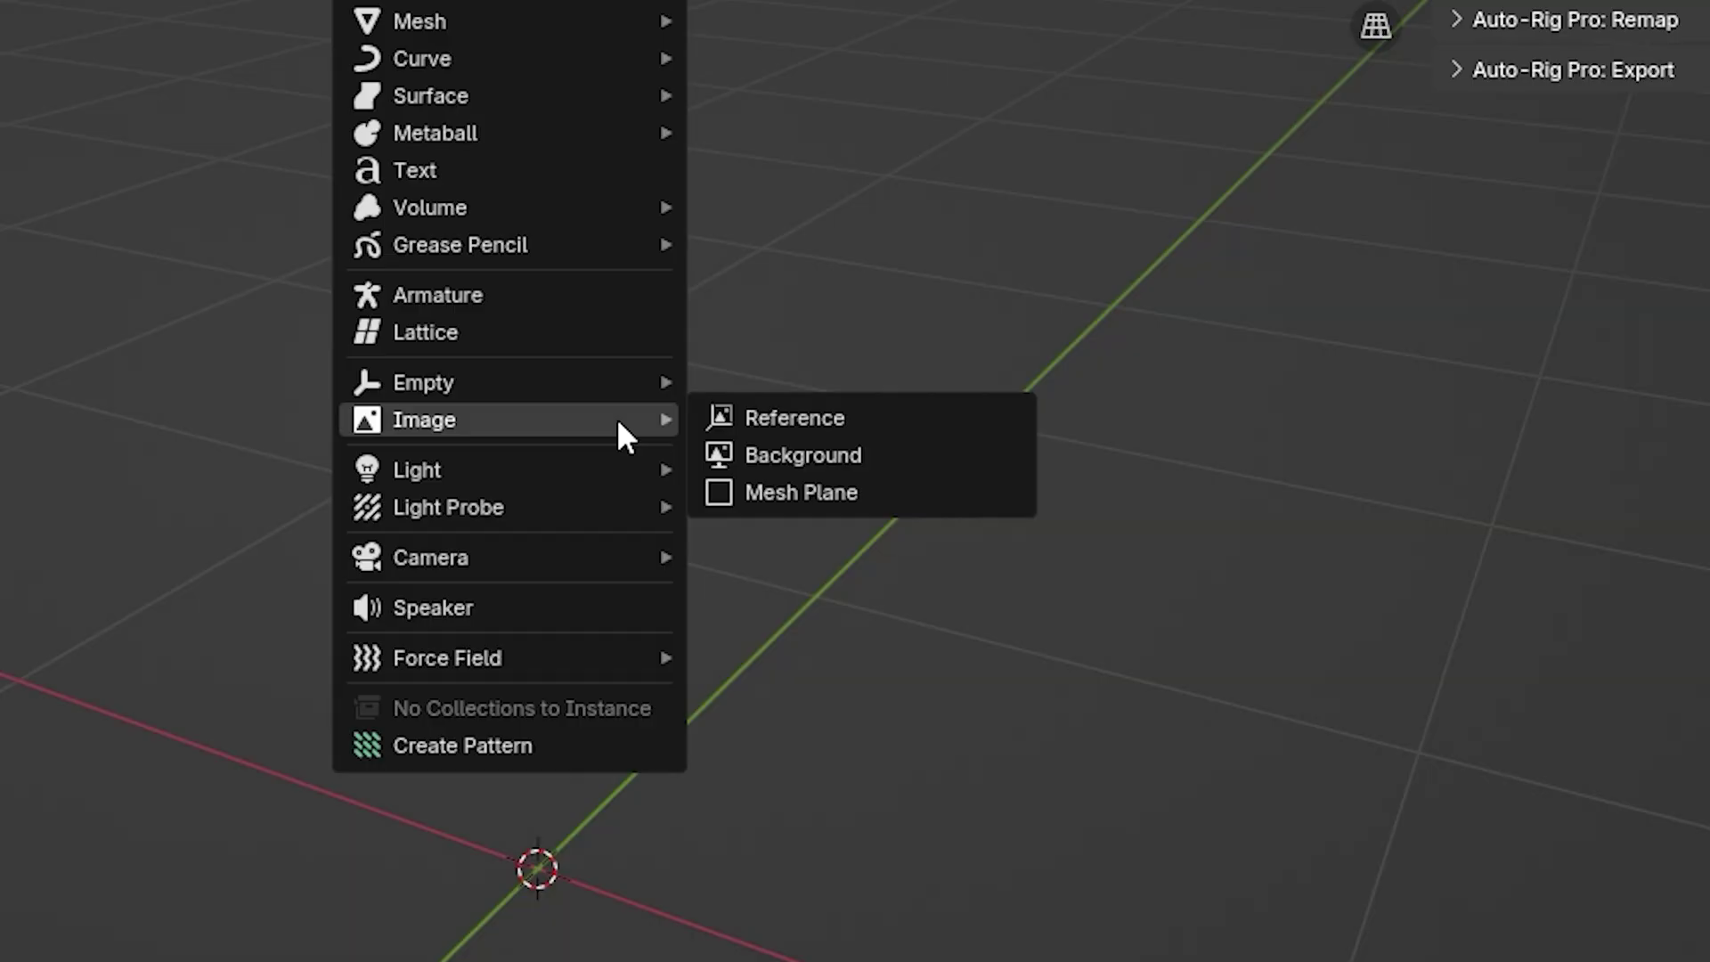
Import the video frame images into the empty scene as image planes.
click(802, 494)
click(1108, 909)
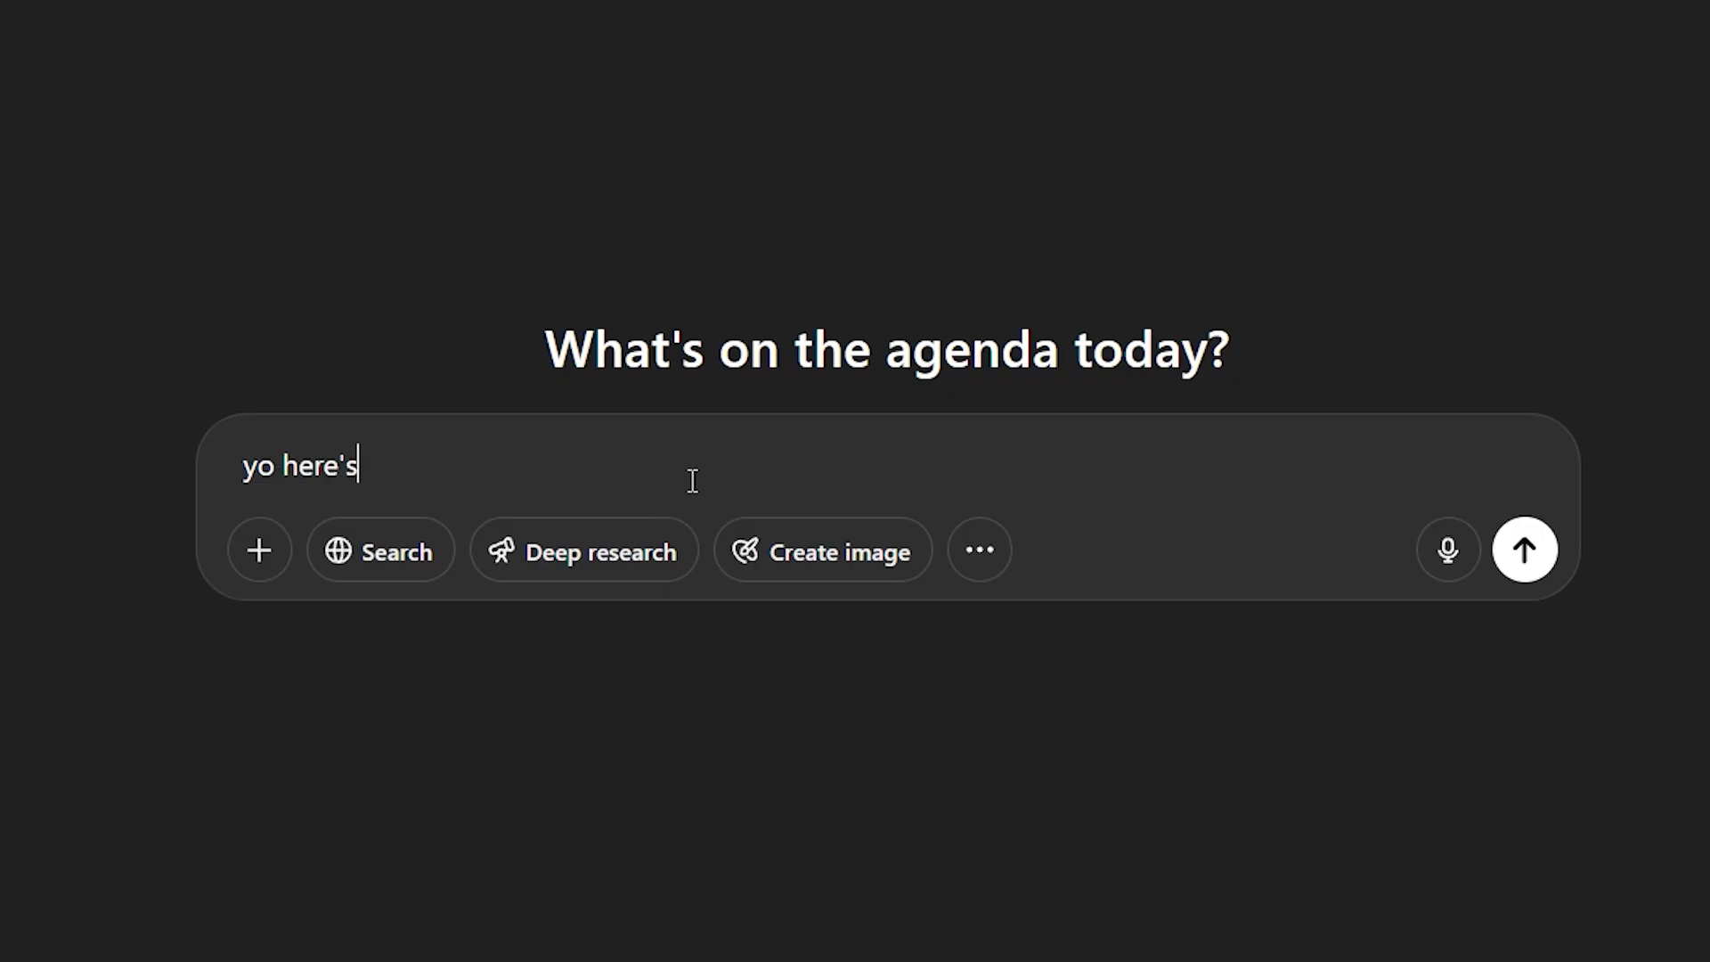
Ask ChatGPT for working code, then send the complaint about the donut script.
key(Return)
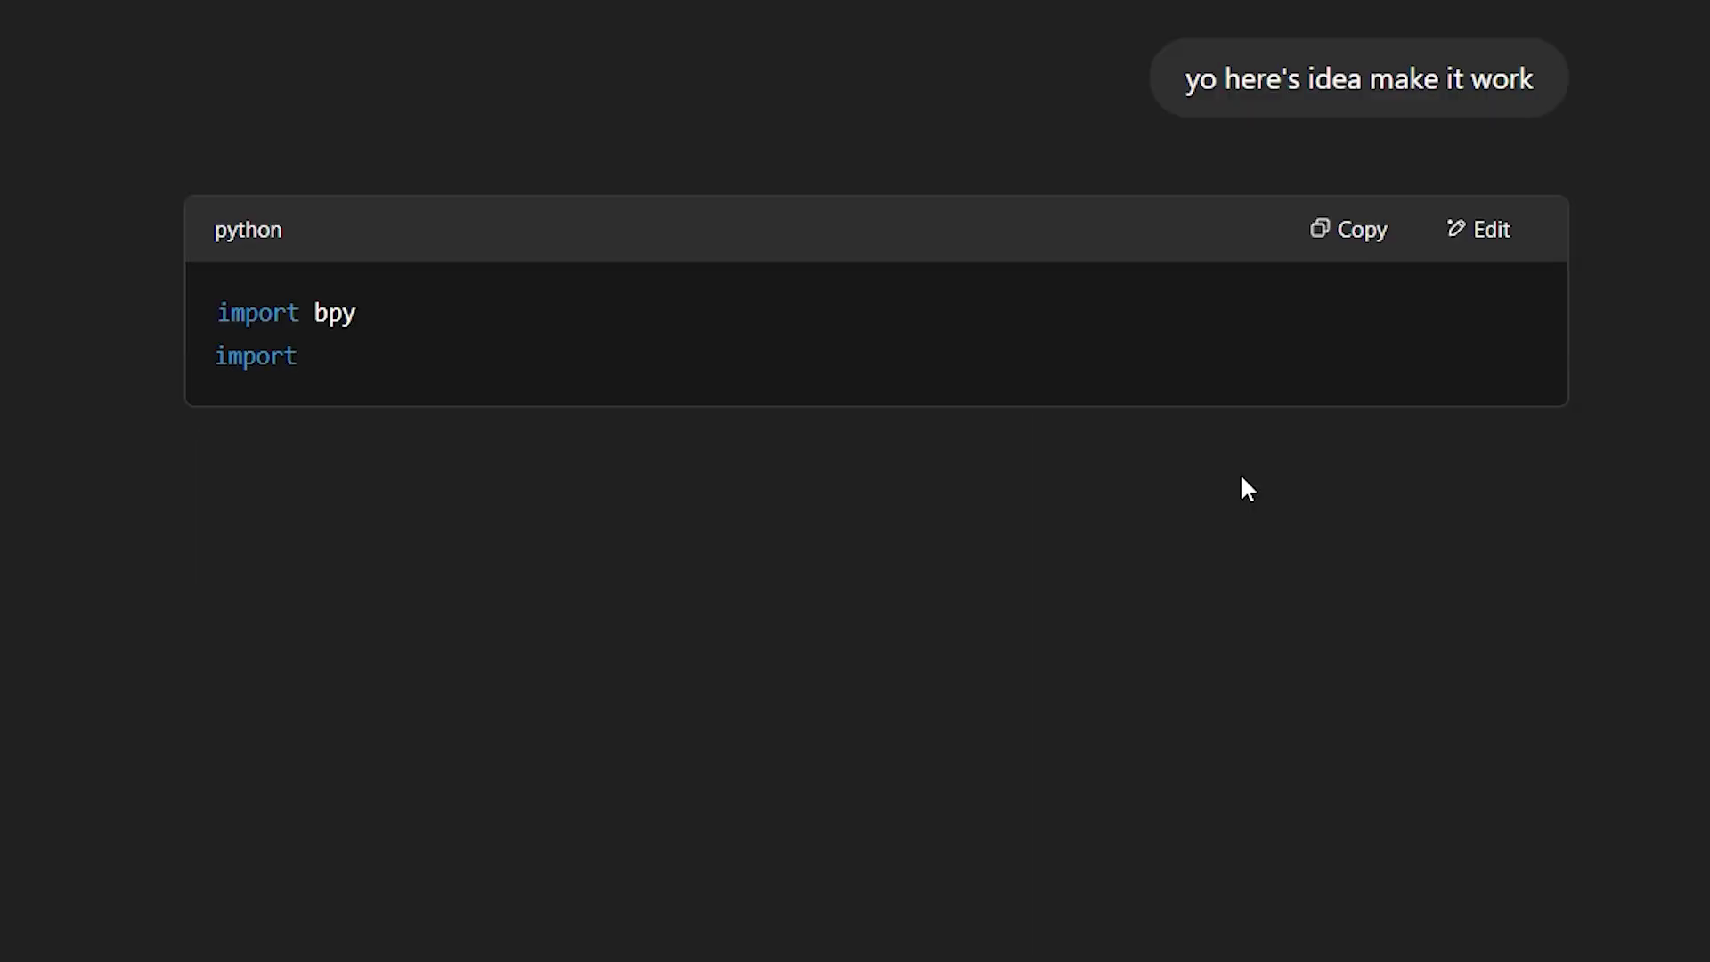
text(Bro u so stupid ng)
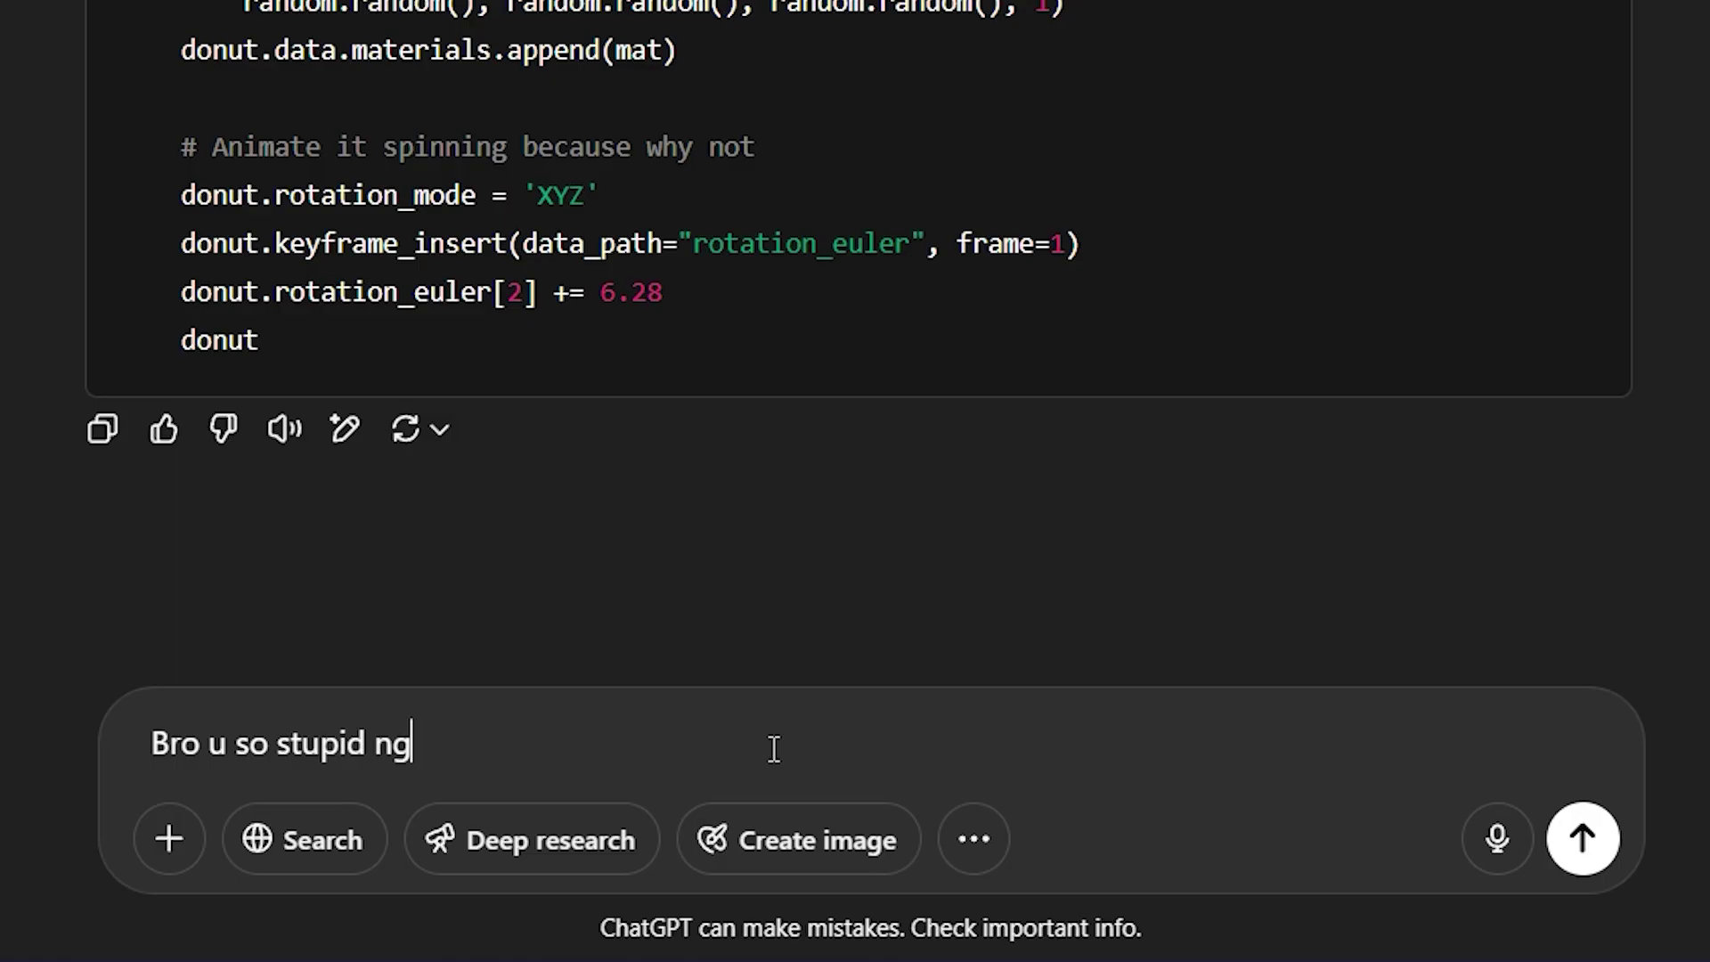
key(Return)
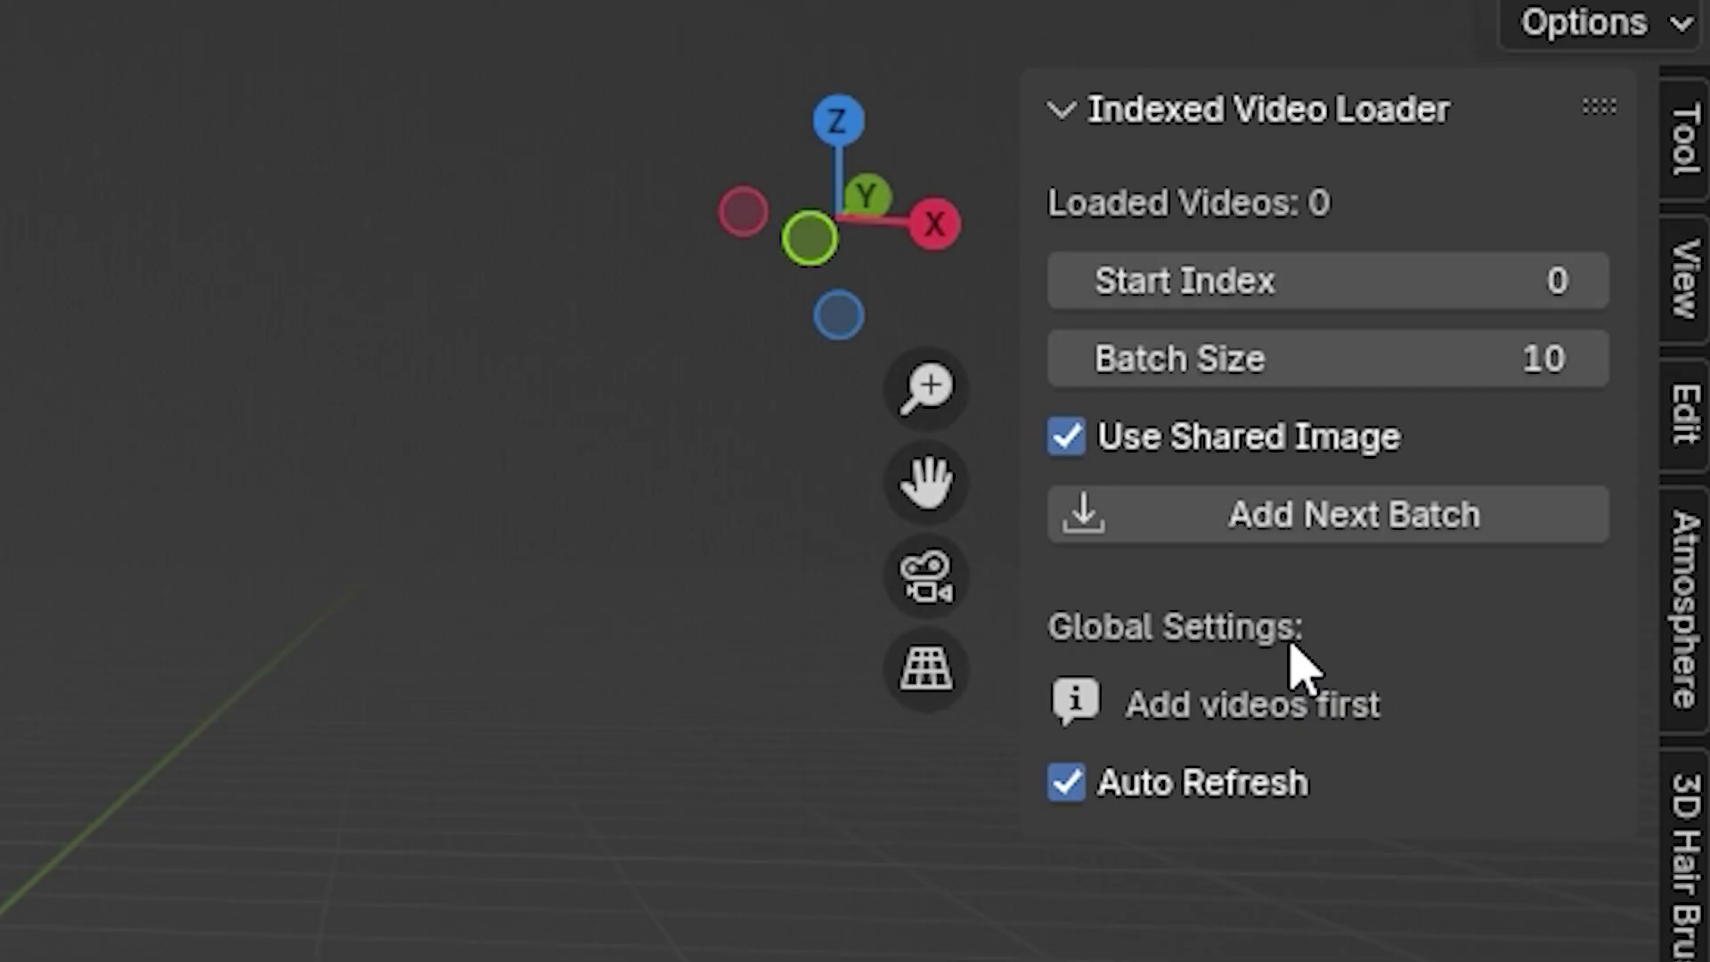
Run the add-on's load operator to bring the first ten videos into the scene.
click(1303, 548)
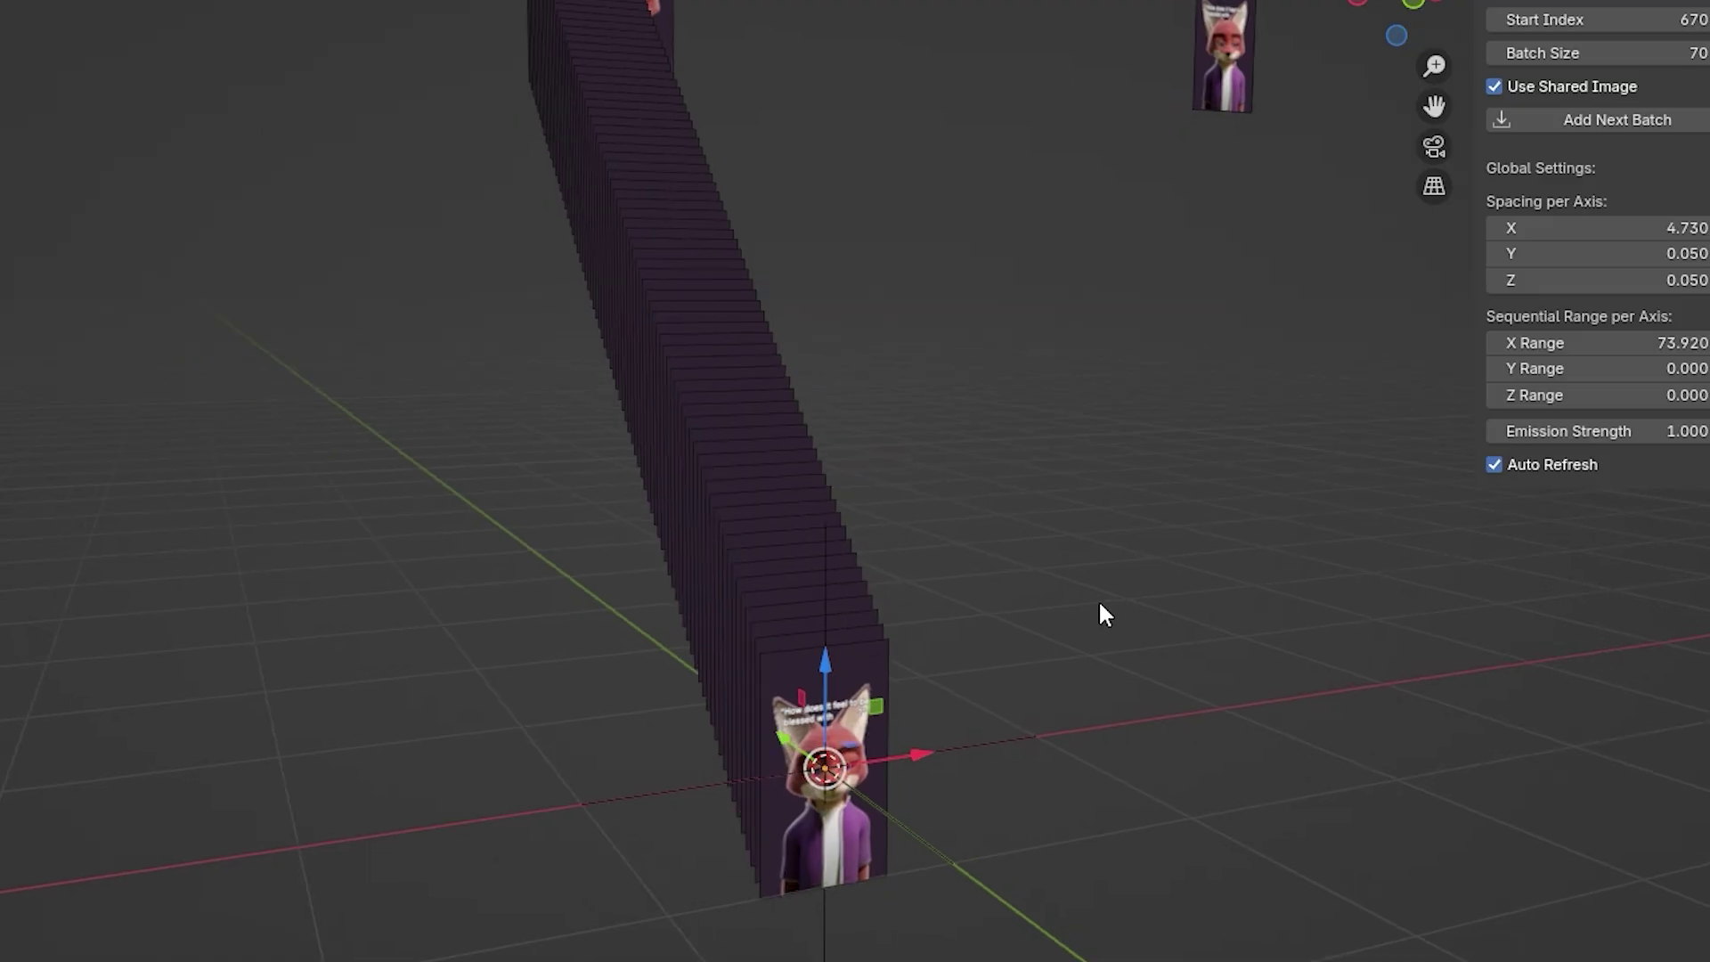
Switch the viewport to wireframe, then rendered shading, orbiting so the planes run diagonally.
mouse_move(909, 615)
middle_down()
mouse_move(842, 605)
mouse_move(1064, 615)
middle_up()
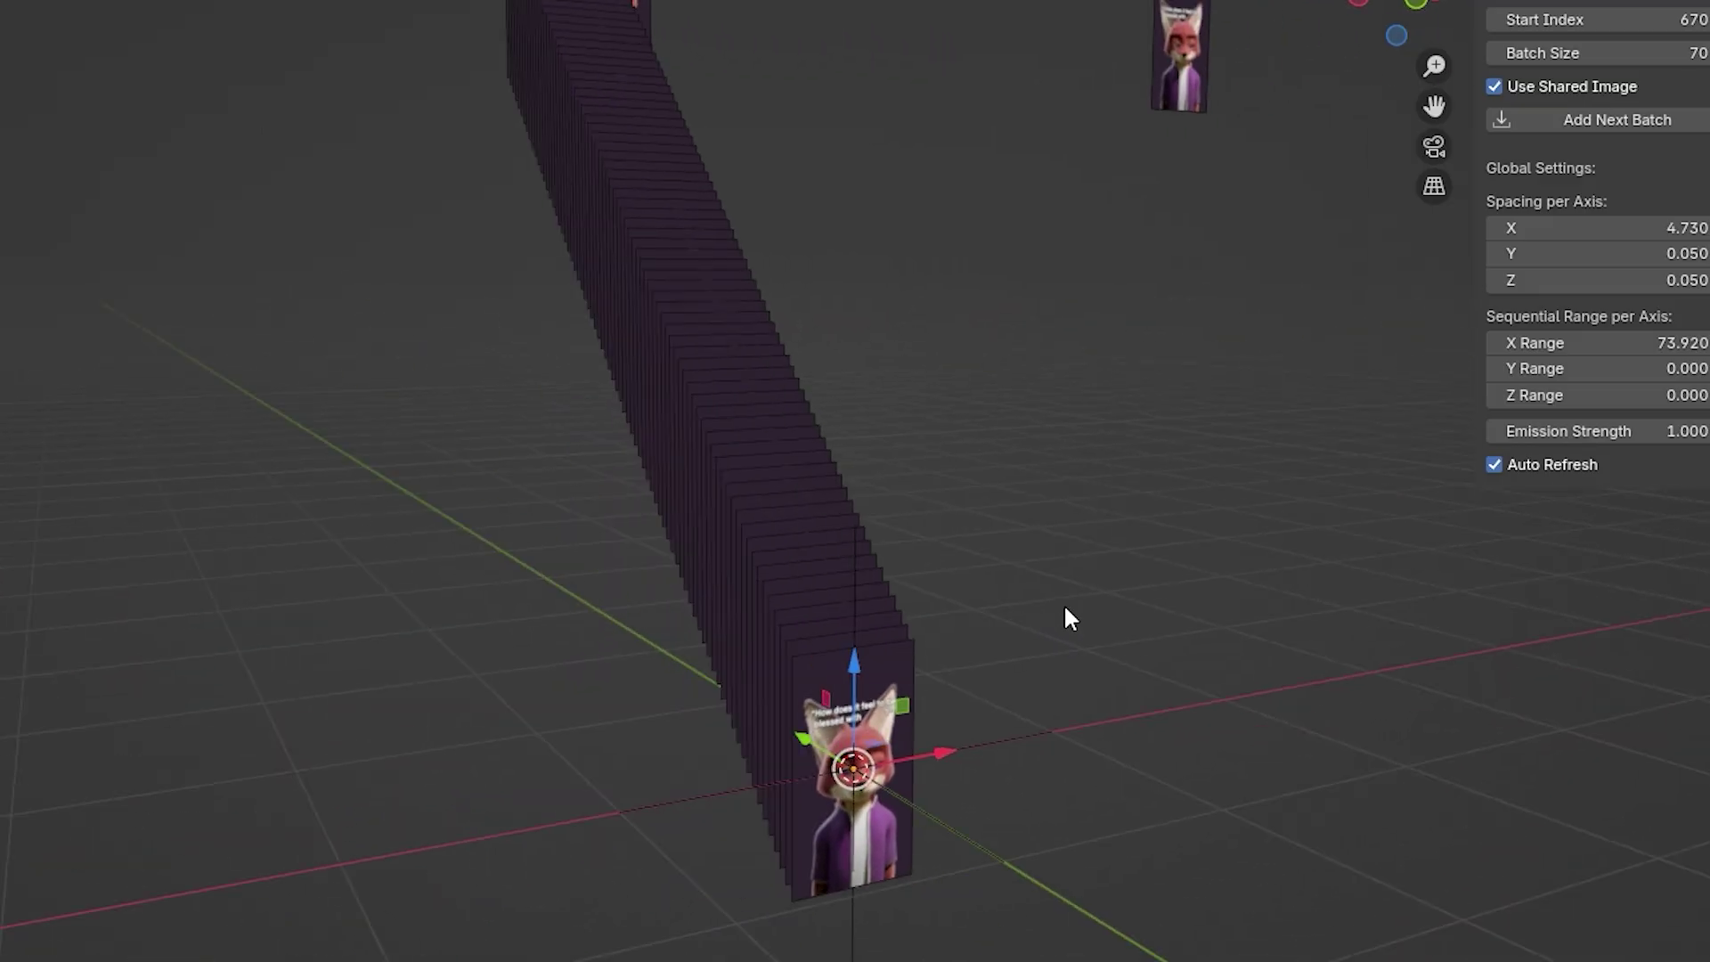
key(z)
key(4)
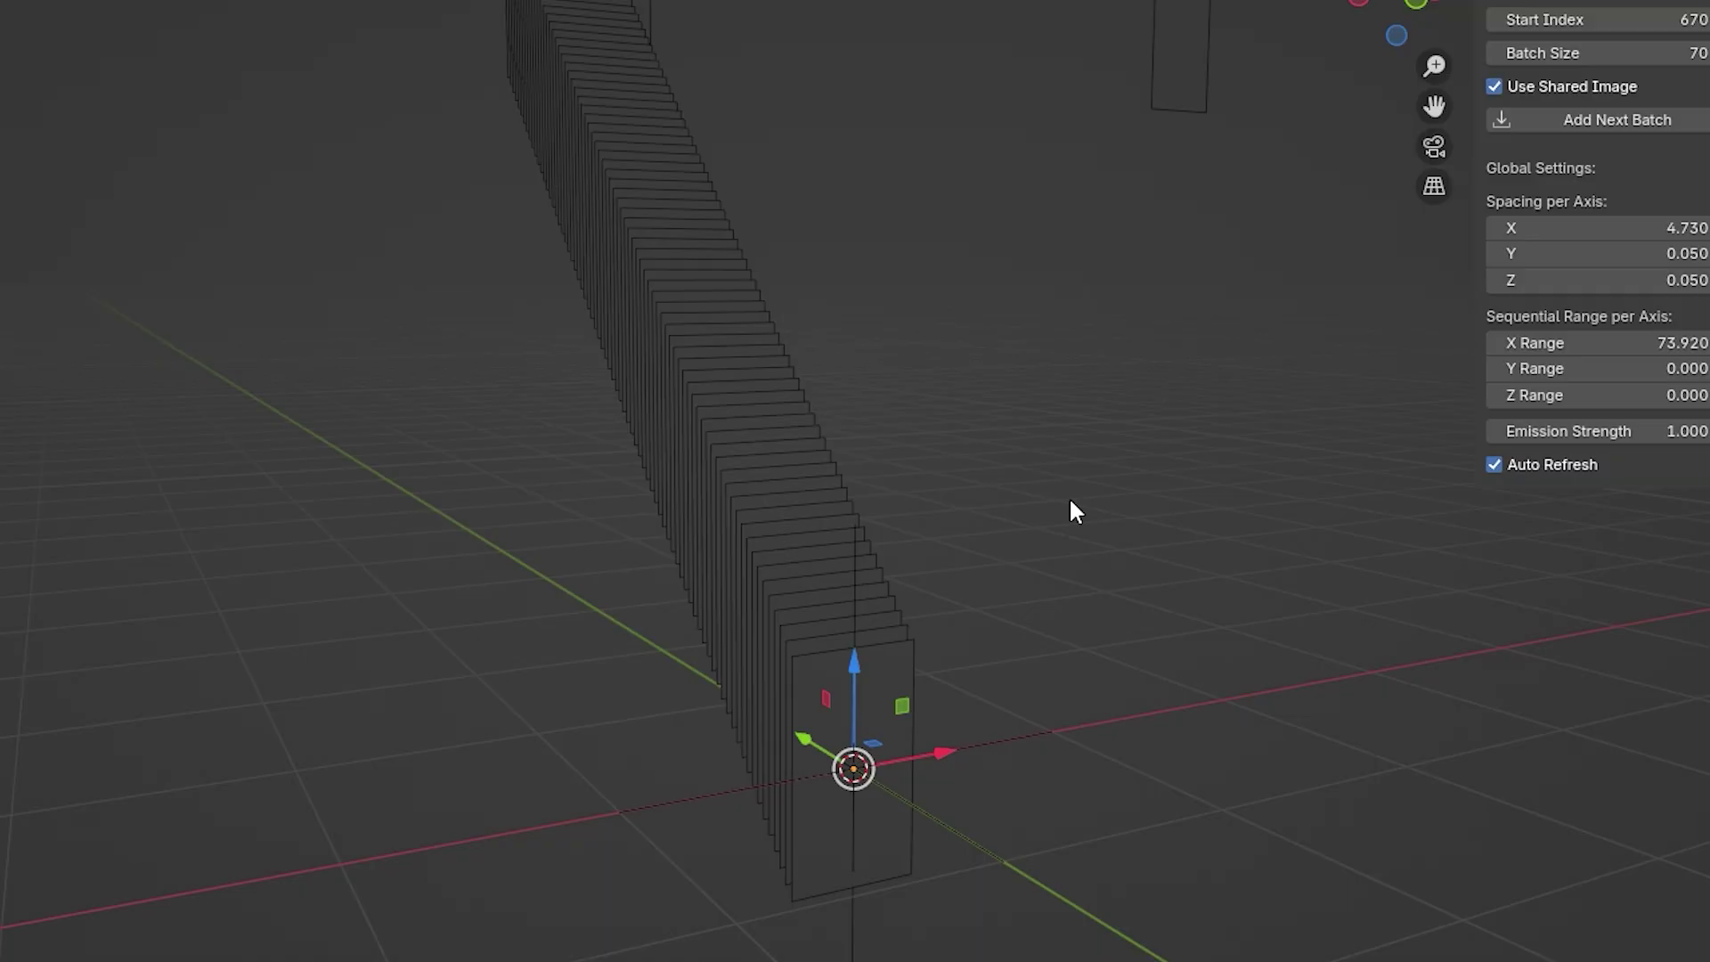
key(z)
key(8)
middle_drag(1062, 520, 825, 510)
scroll(827, 514, up, 3)
scroll(820, 508, up, 3)
scroll(634, 403, up, 3)
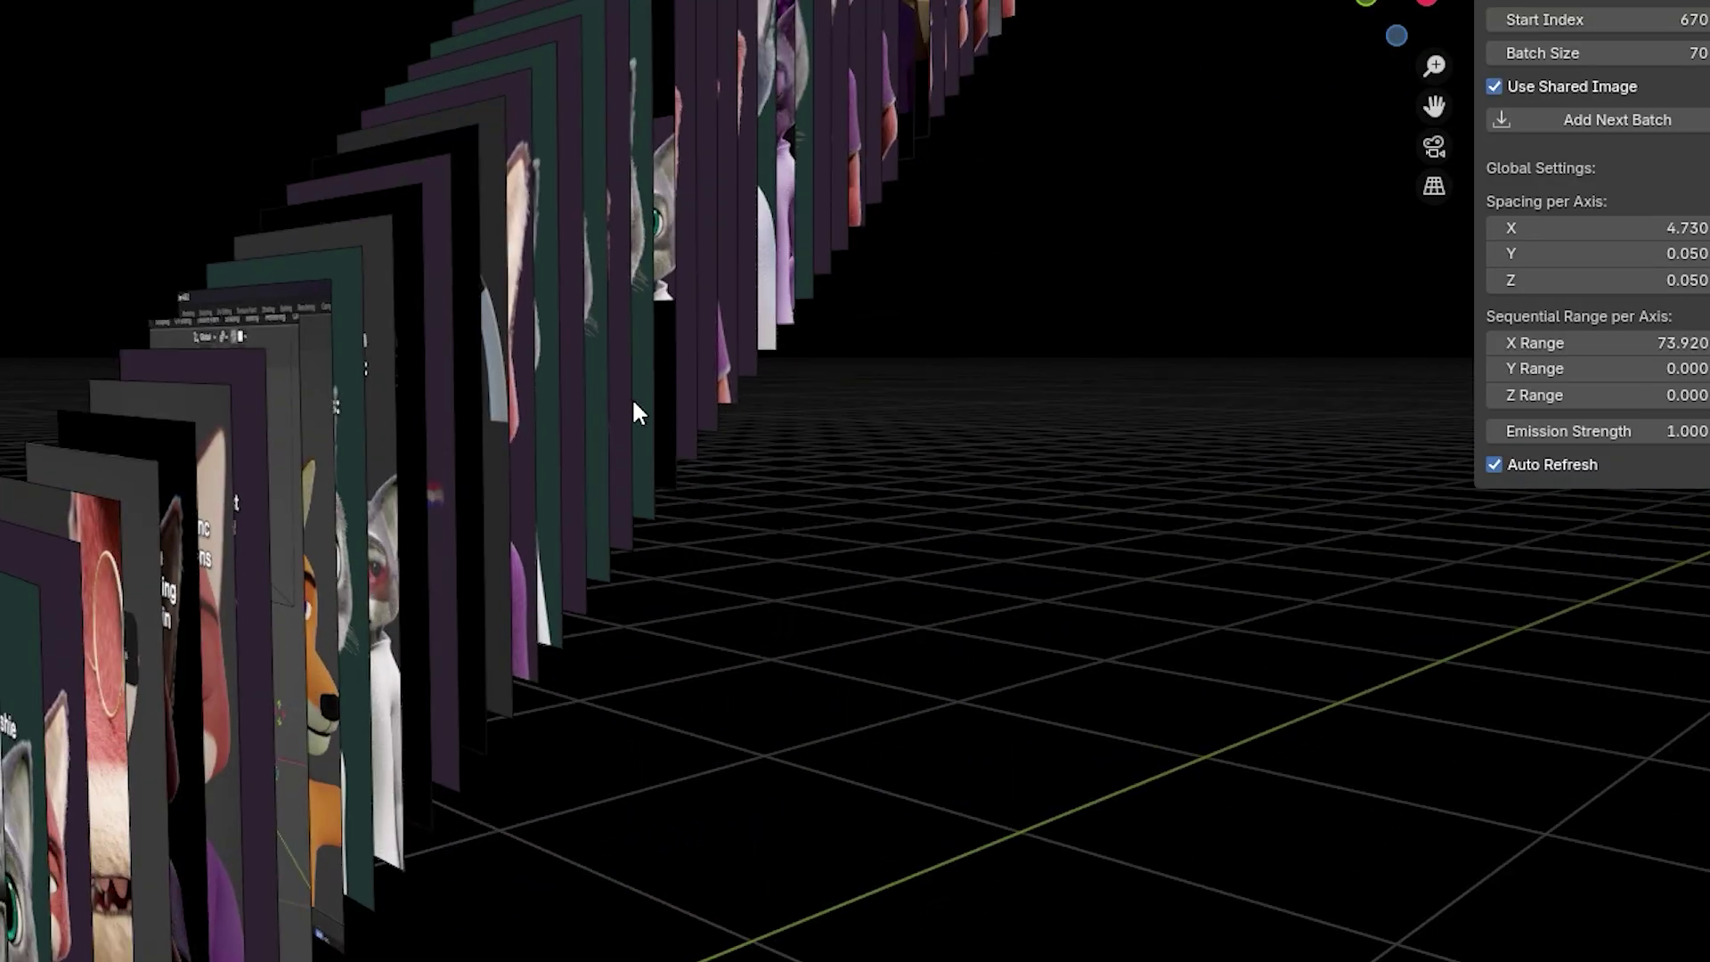